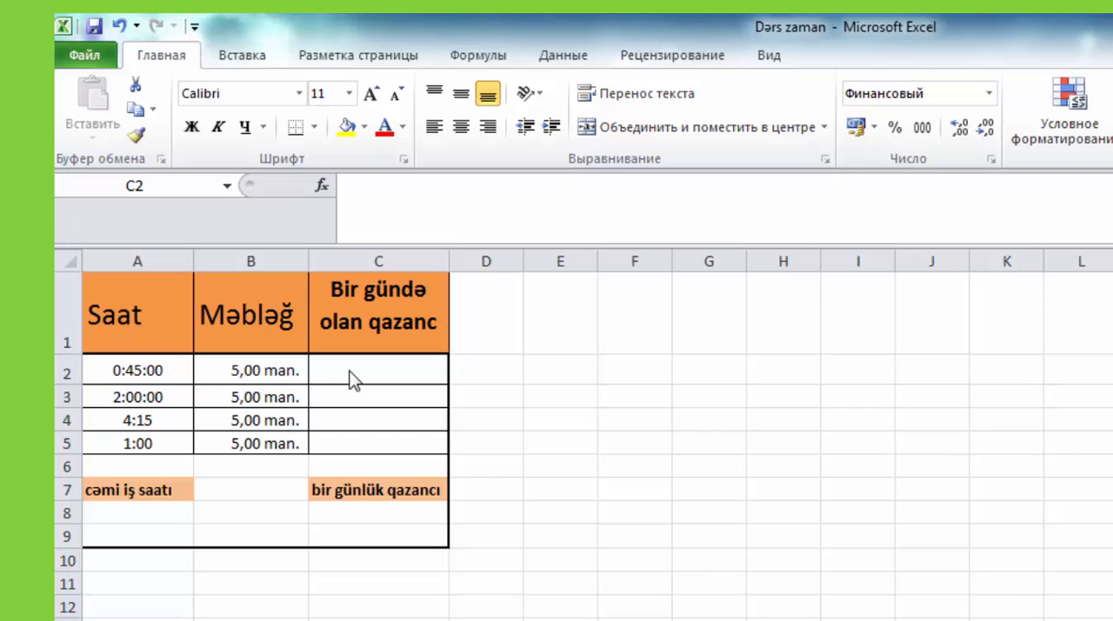
# - Examine the work times in A2:A5 and the hourly rate in B2
pyautogui.click(353, 379)
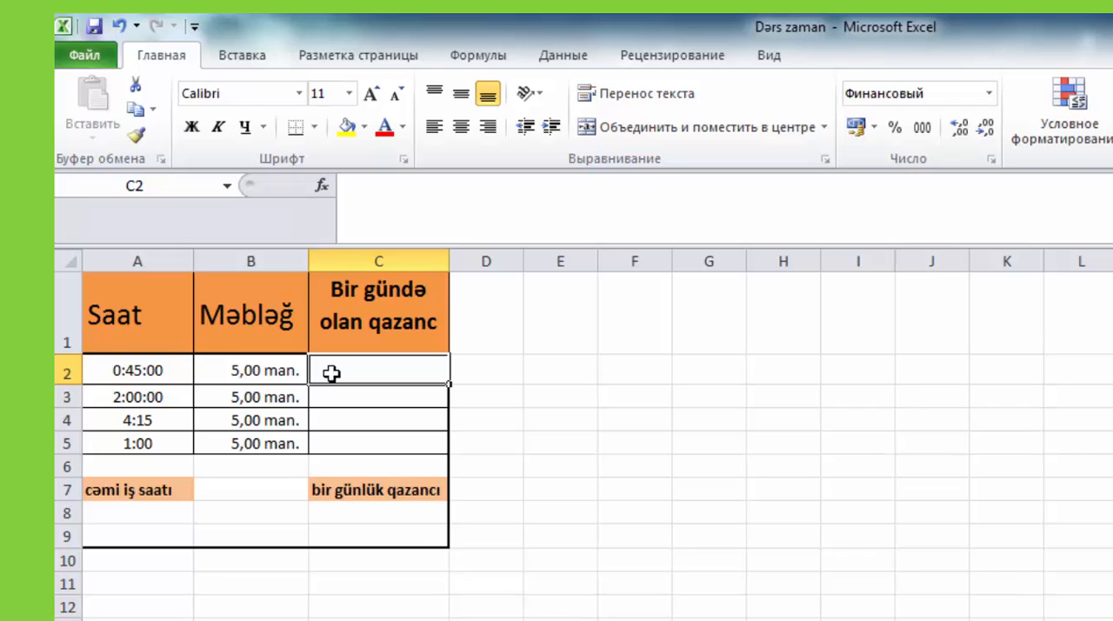
pyautogui.click(159, 371)
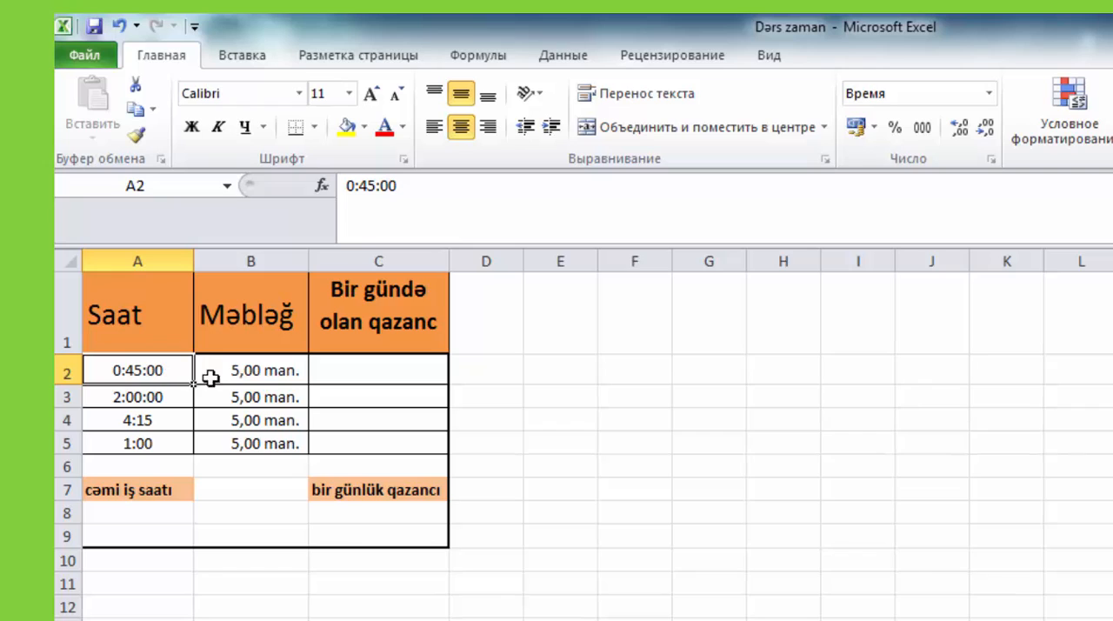
pyautogui.click(279, 372)
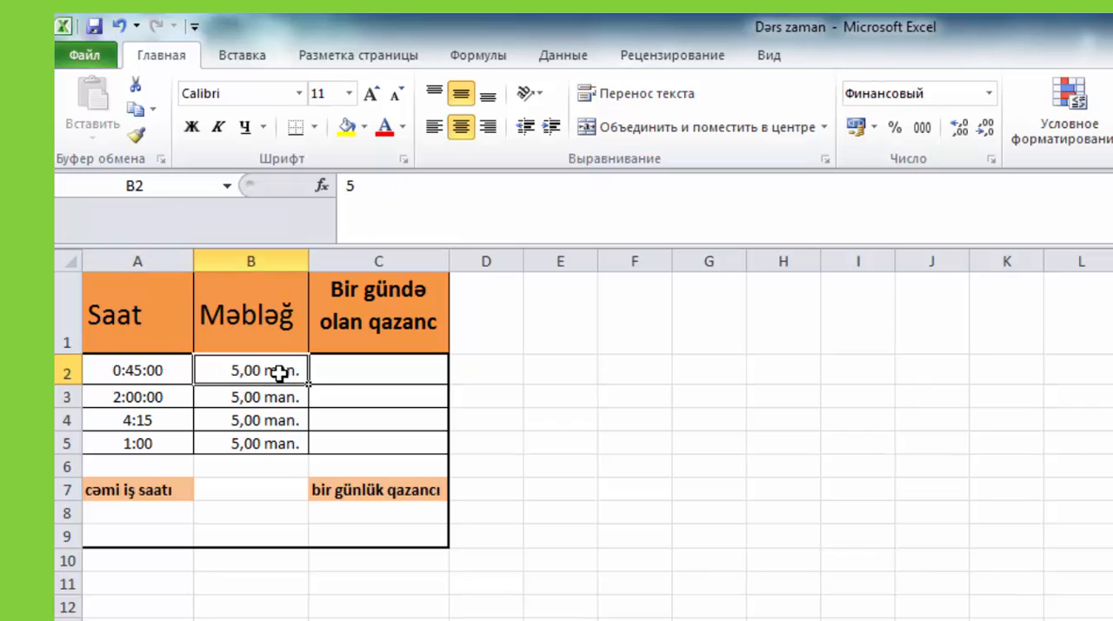
pyautogui.click(158, 373)
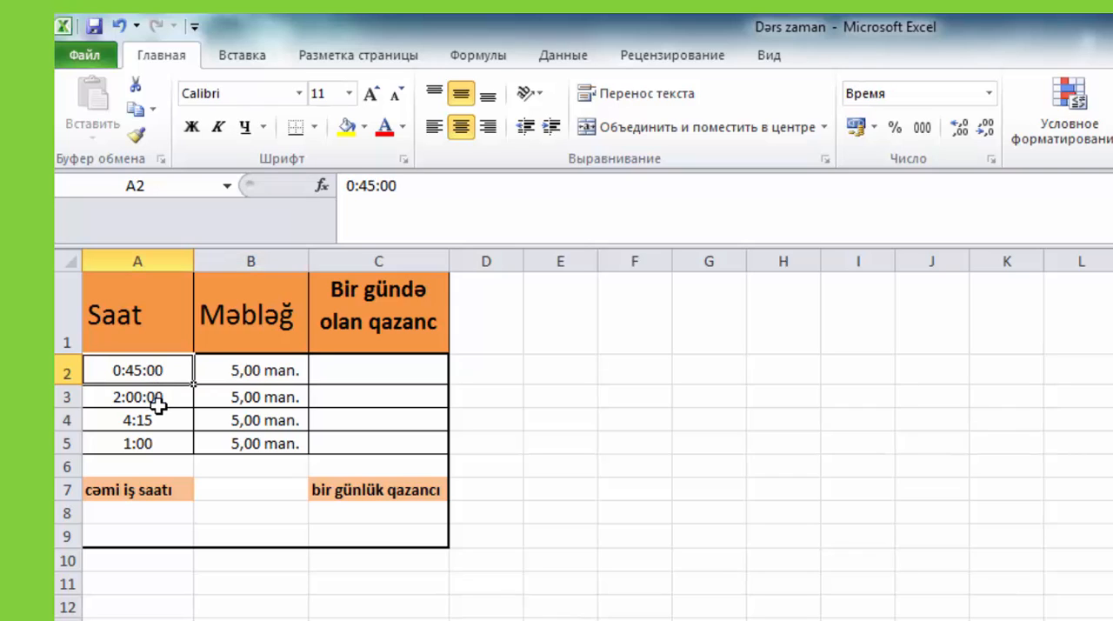
pyautogui.click(158, 397)
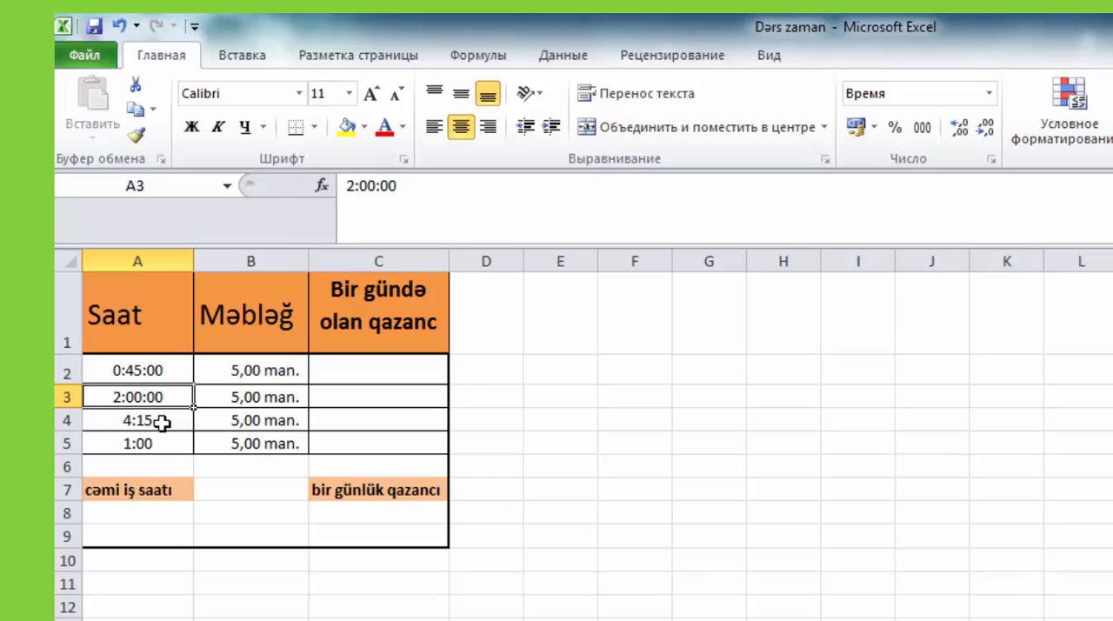
pyautogui.click(162, 422)
pyautogui.click(163, 446)
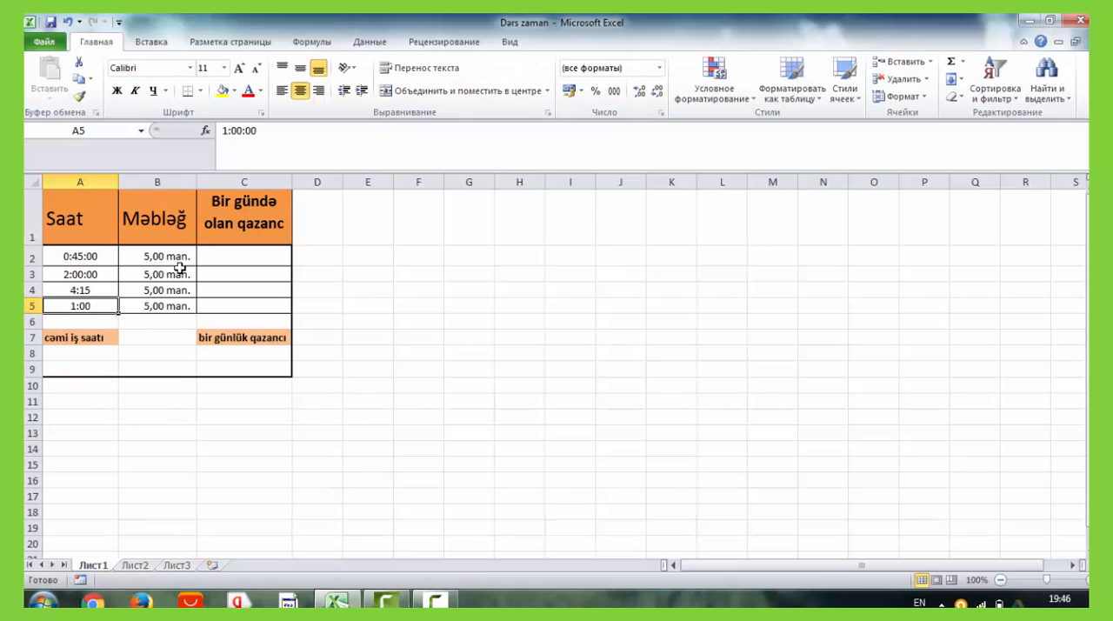
# - Enter the formula =A2*B2*24 in cell C2 to calculate the first row's earnings
pyautogui.click(226, 260)
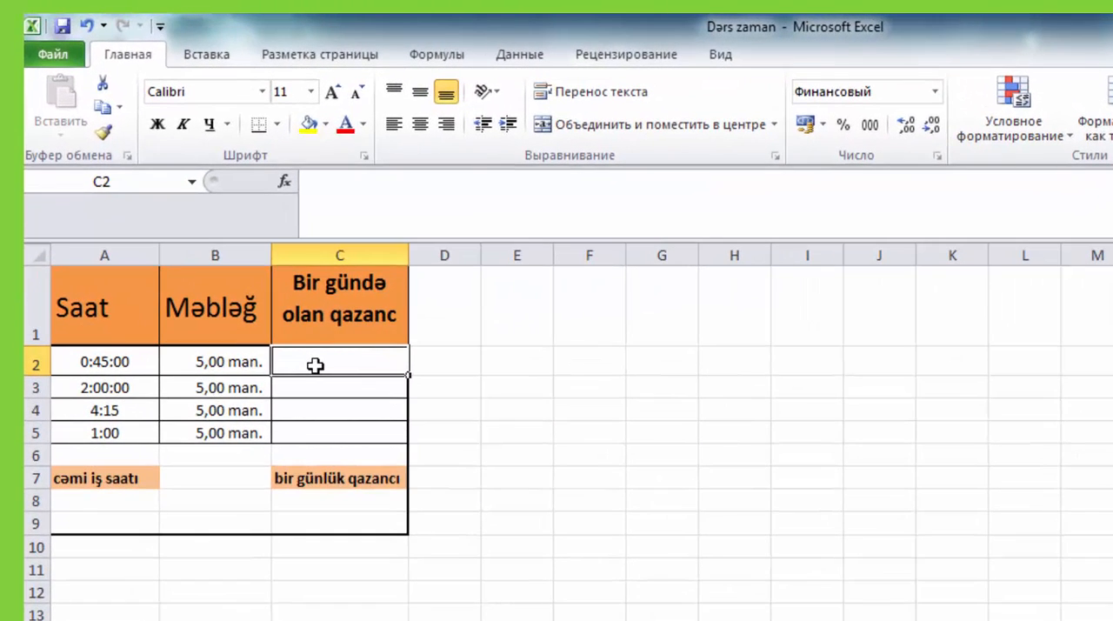
pyautogui.write('=')
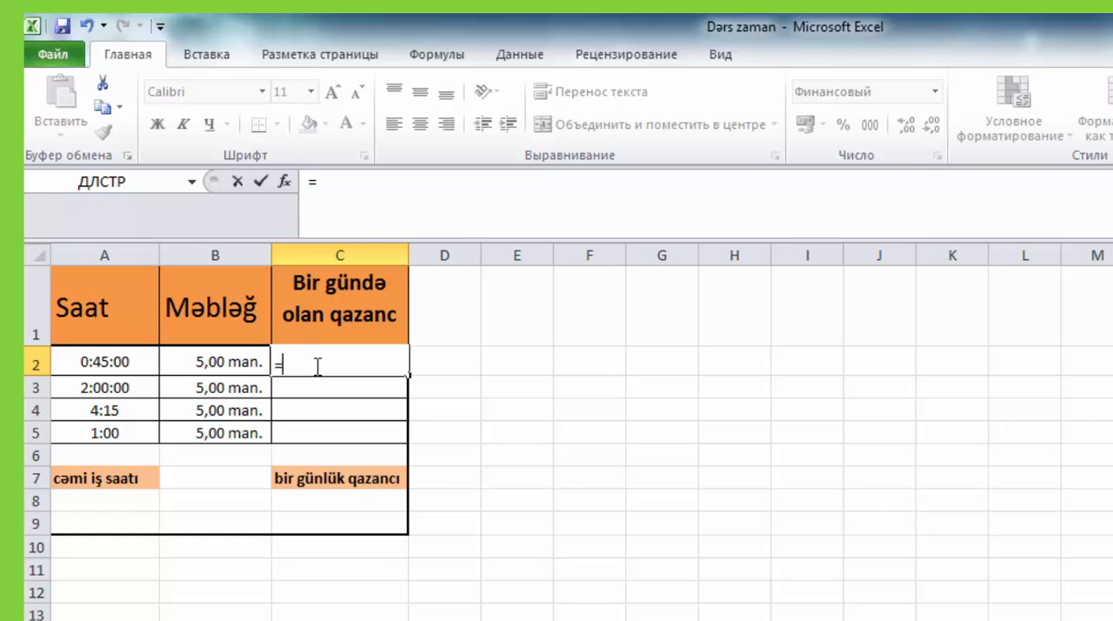
pyautogui.click(138, 366)
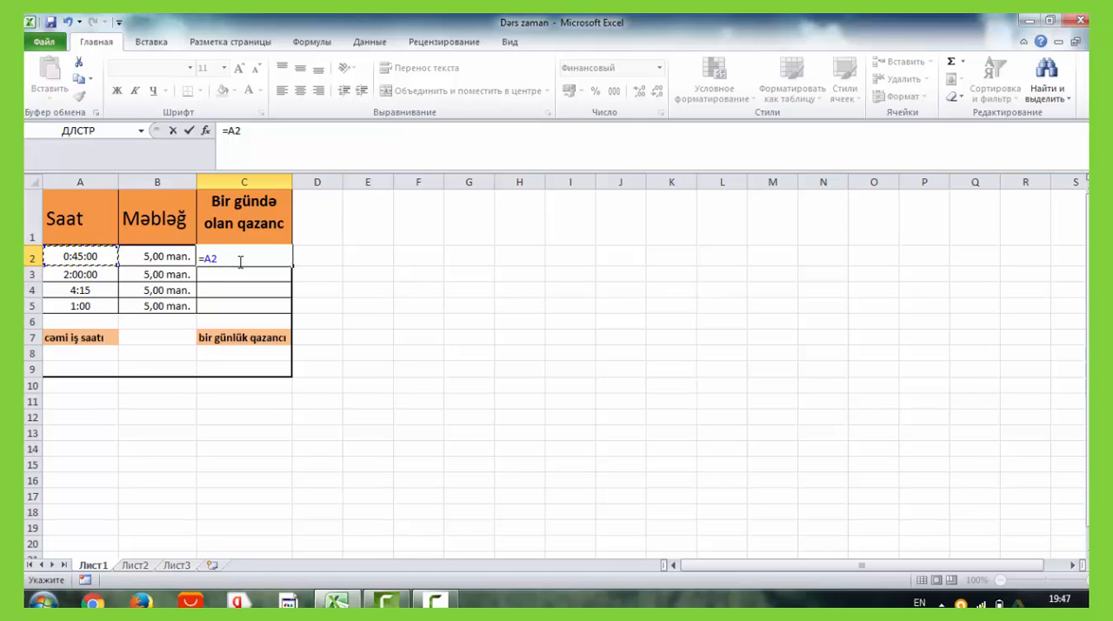
pyautogui.write('*')
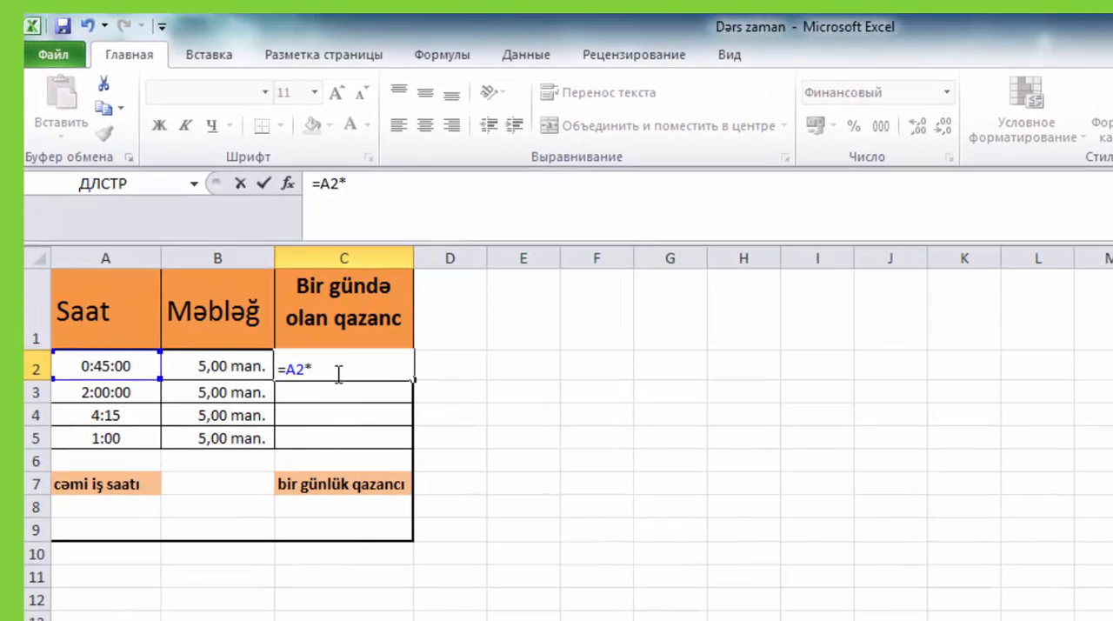
pyautogui.click(227, 369)
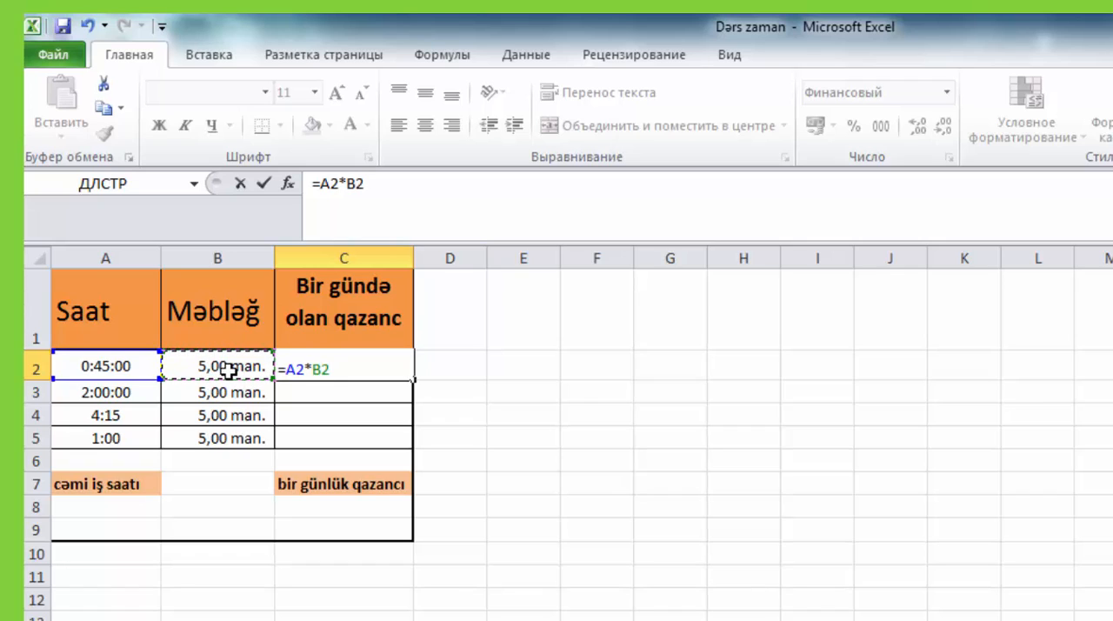
pyautogui.write('*24')
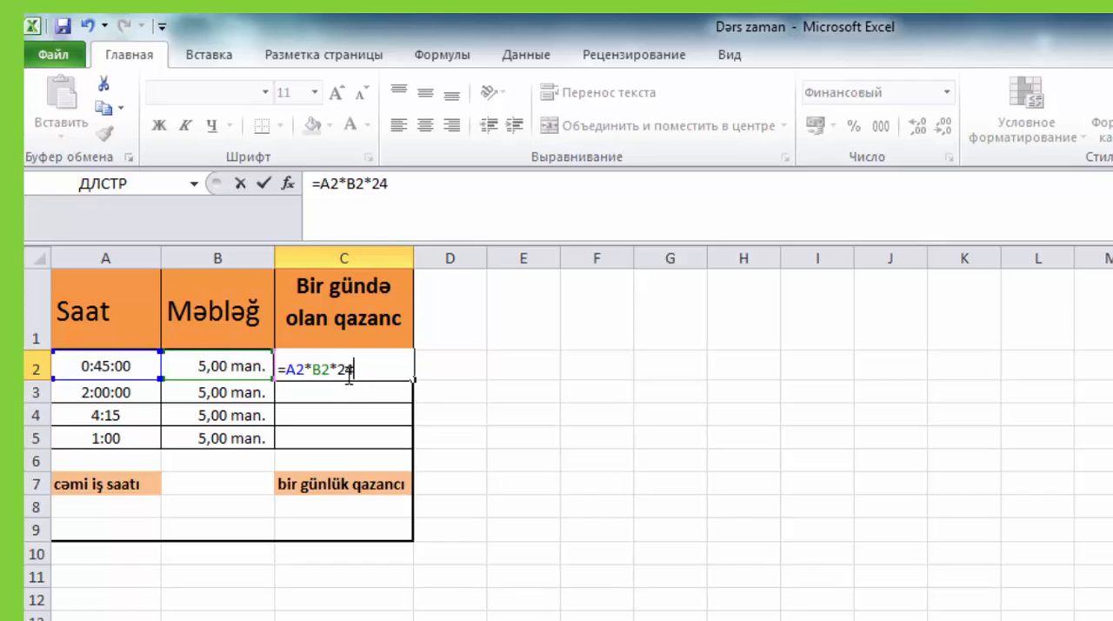
pyautogui.press('Return')
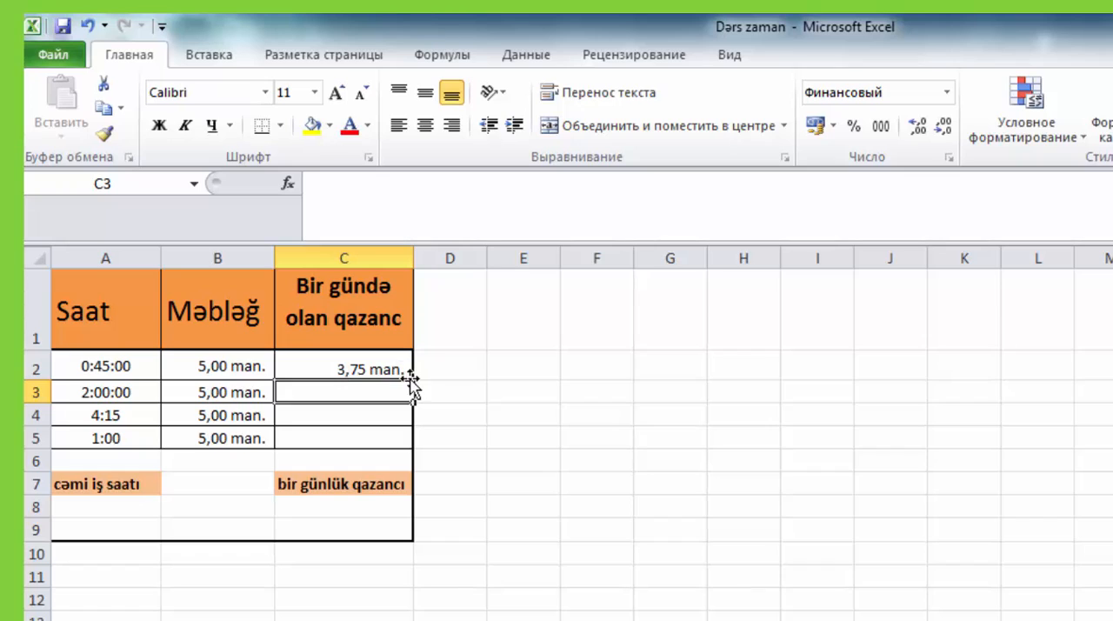
# - Fill the earnings formula from C2 down through C5 and check the copied formula in C3
pyautogui.click(345, 369)
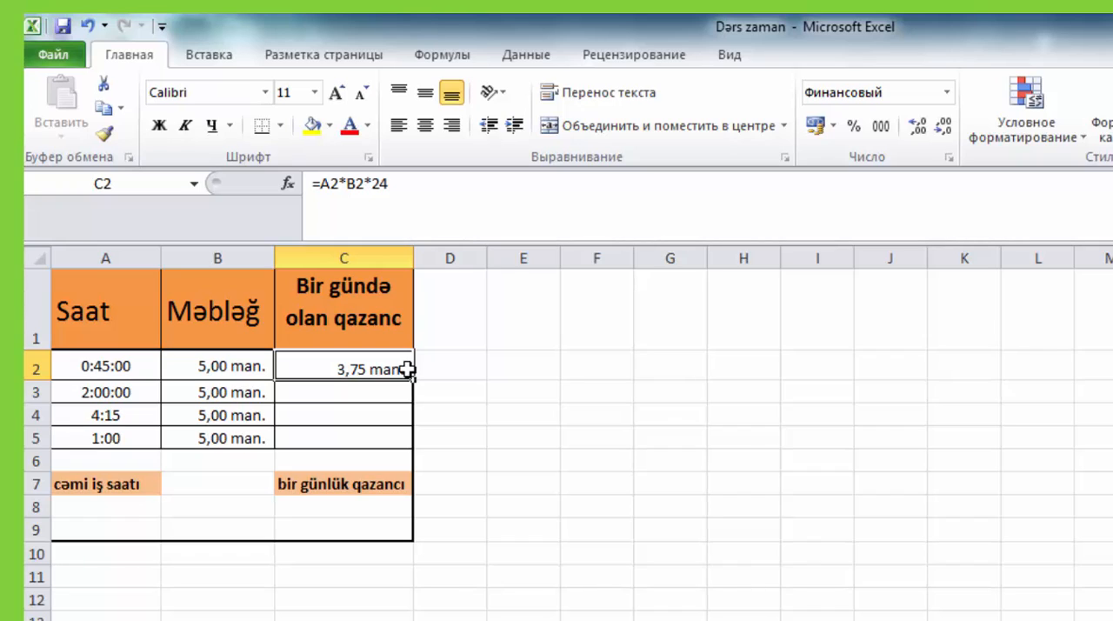
pyautogui.click(132, 367)
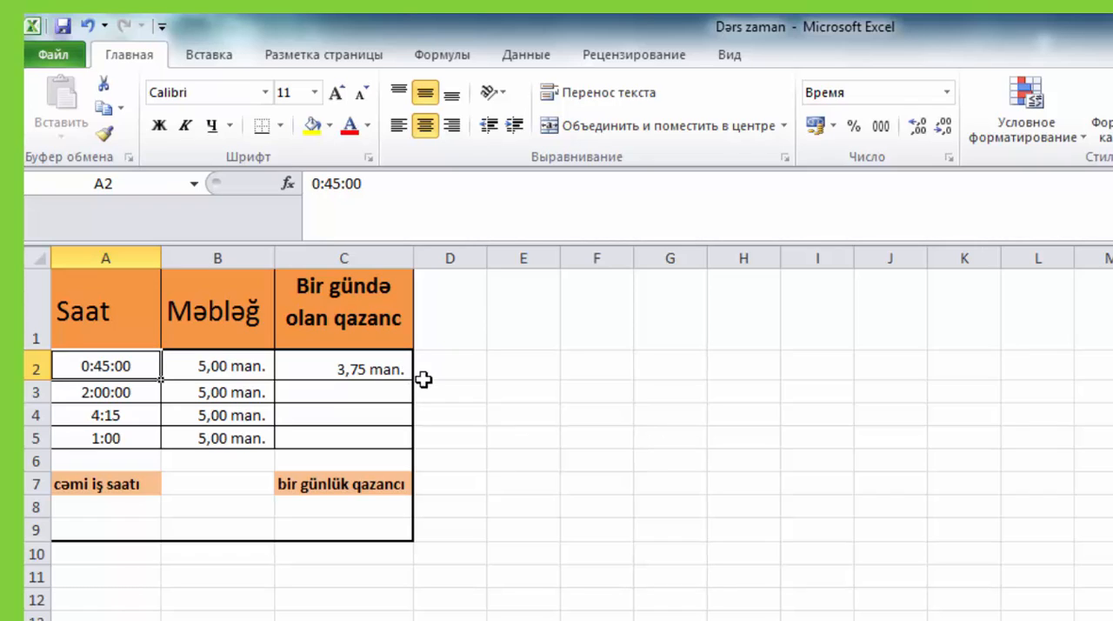
pyautogui.click(402, 369)
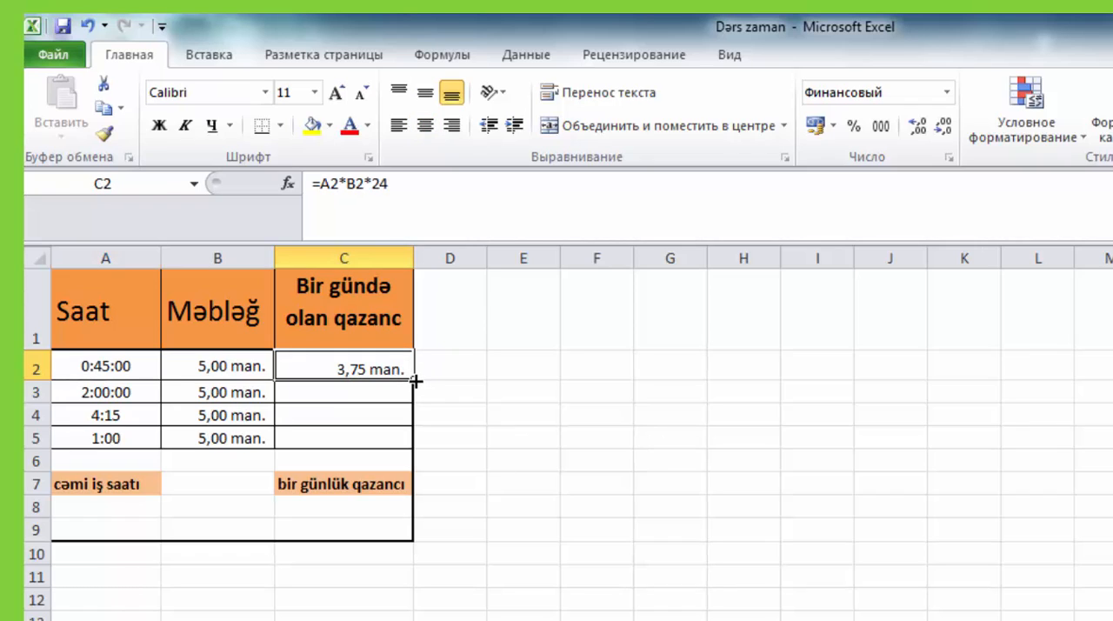
pyautogui.click(247, 360)
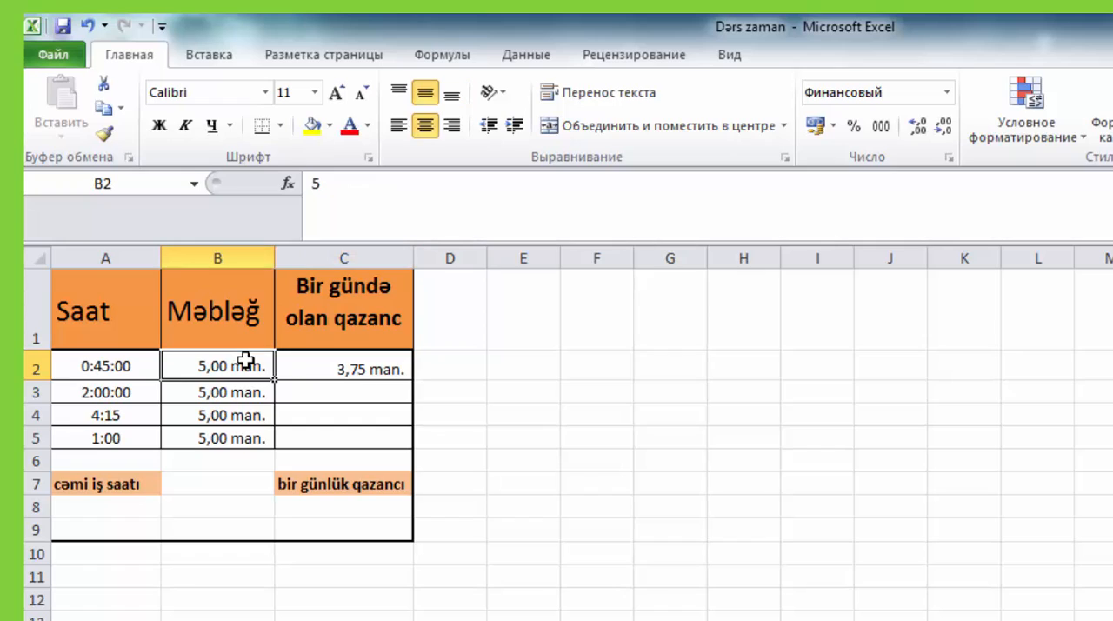
pyautogui.click(407, 374)
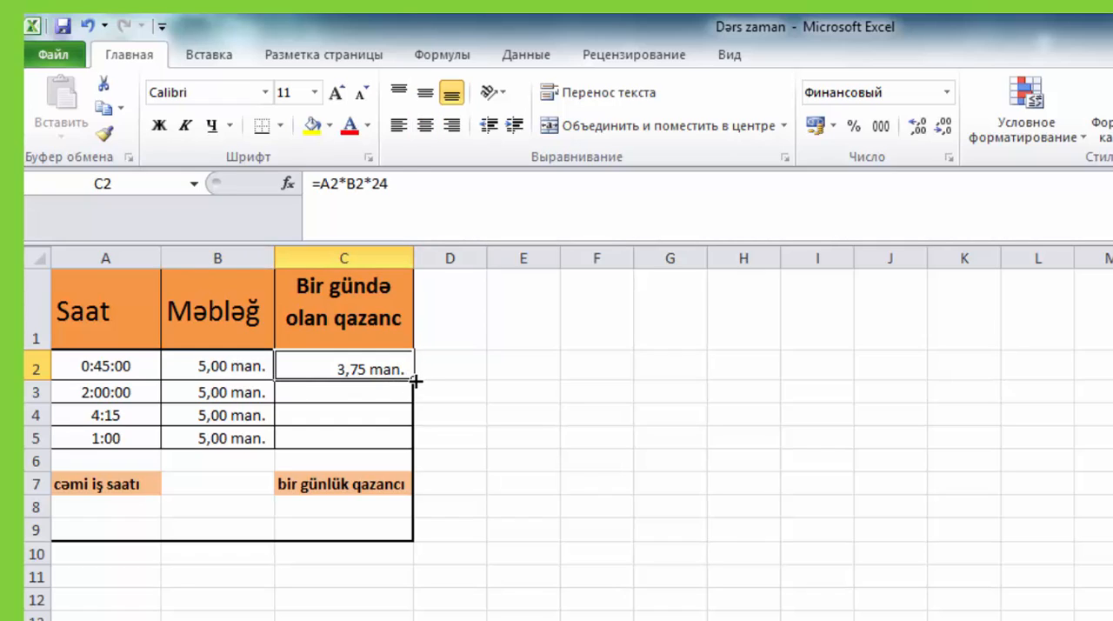
pyautogui.moveTo(413, 380); pyautogui.dragTo(412, 440)
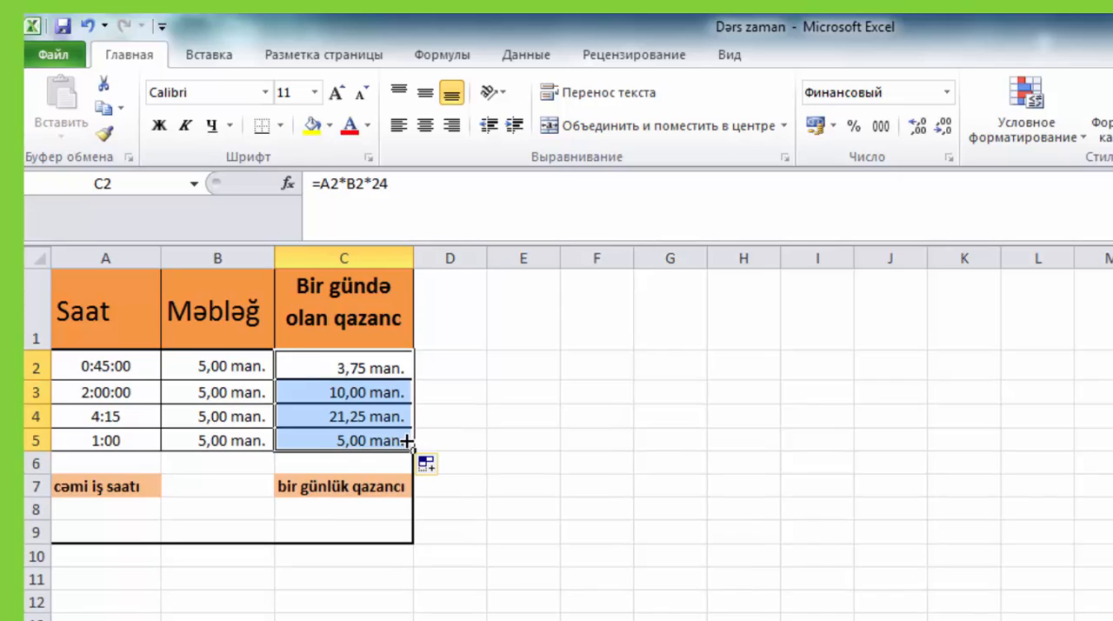
pyautogui.click(448, 418)
pyautogui.click(141, 397)
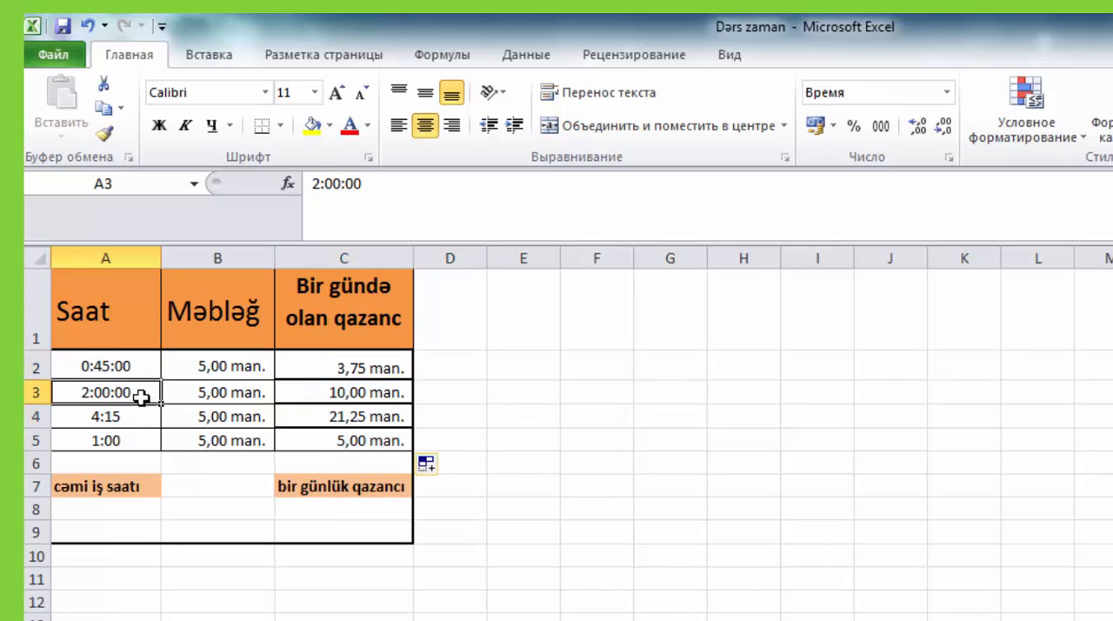
pyautogui.click(358, 395)
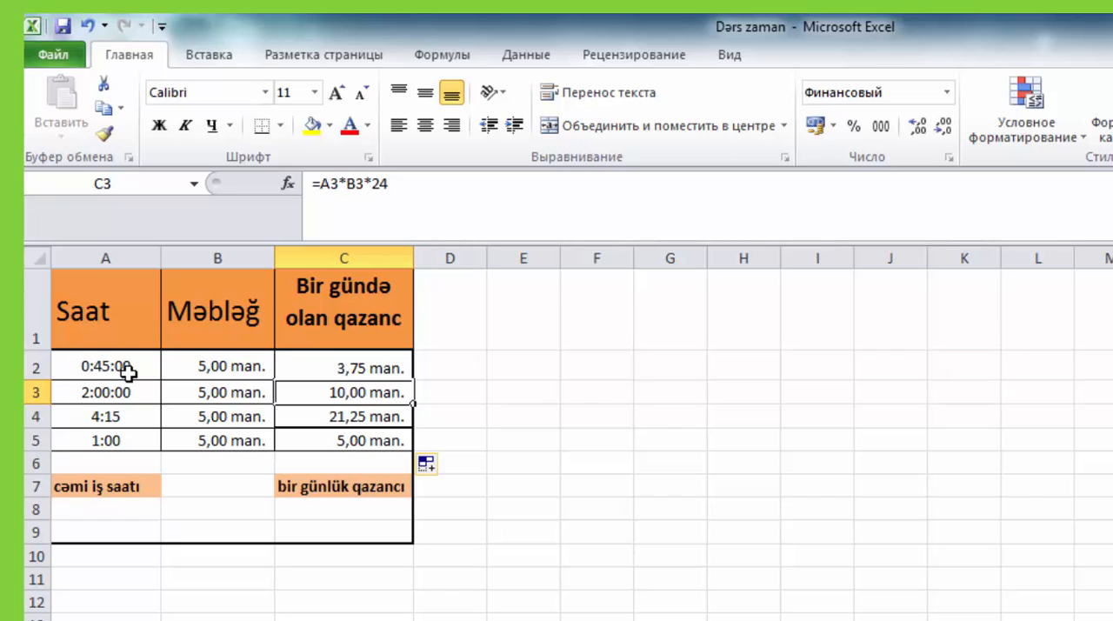
# - Total the work hours A2:A5 in cell A8 with the Sum function
pyautogui.click(101, 513)
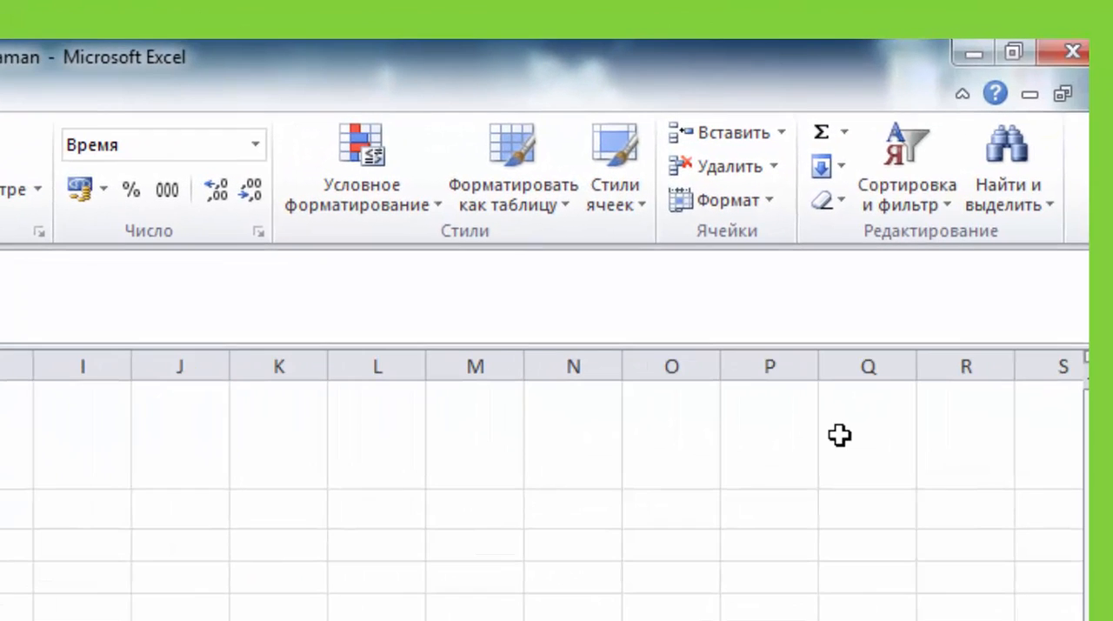
pyautogui.click(844, 133)
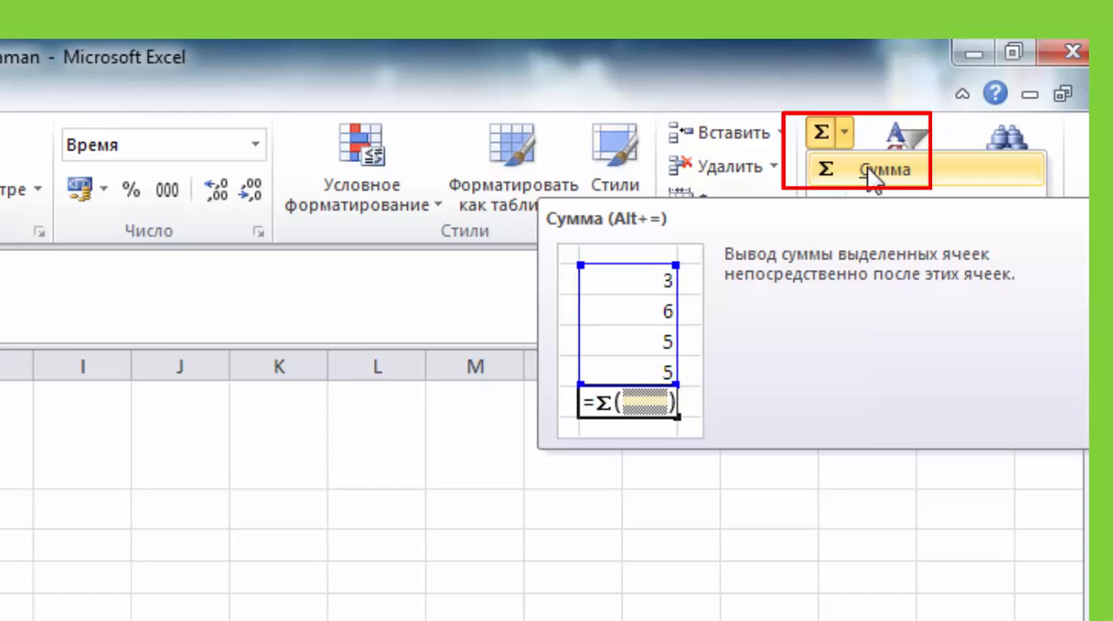
pyautogui.click(872, 172)
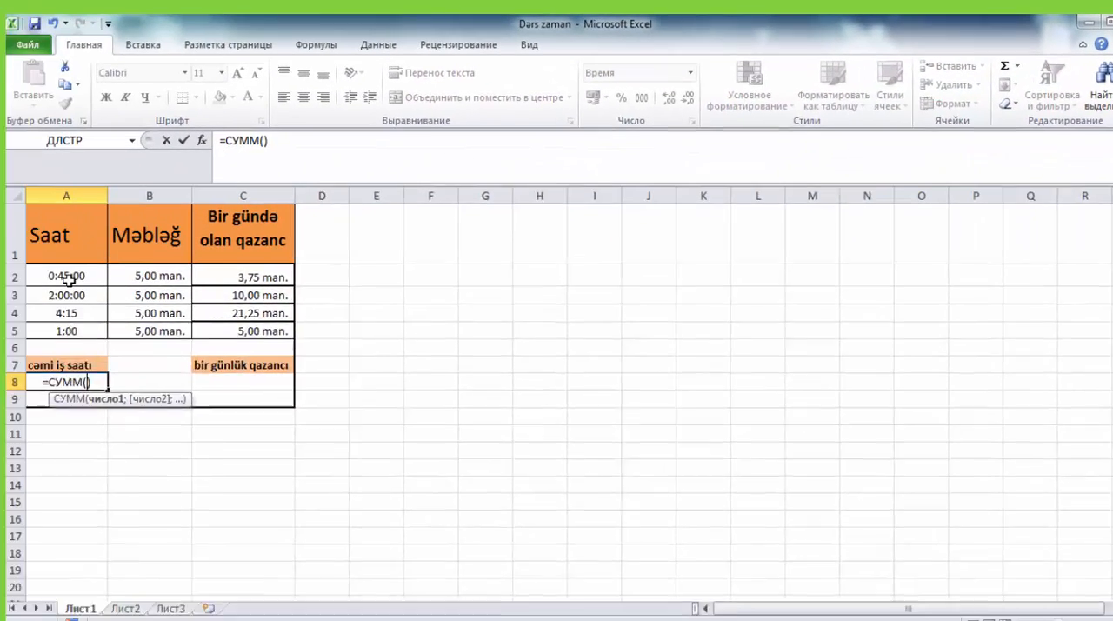
pyautogui.moveTo(98, 268); pyautogui.dragTo(103, 321)
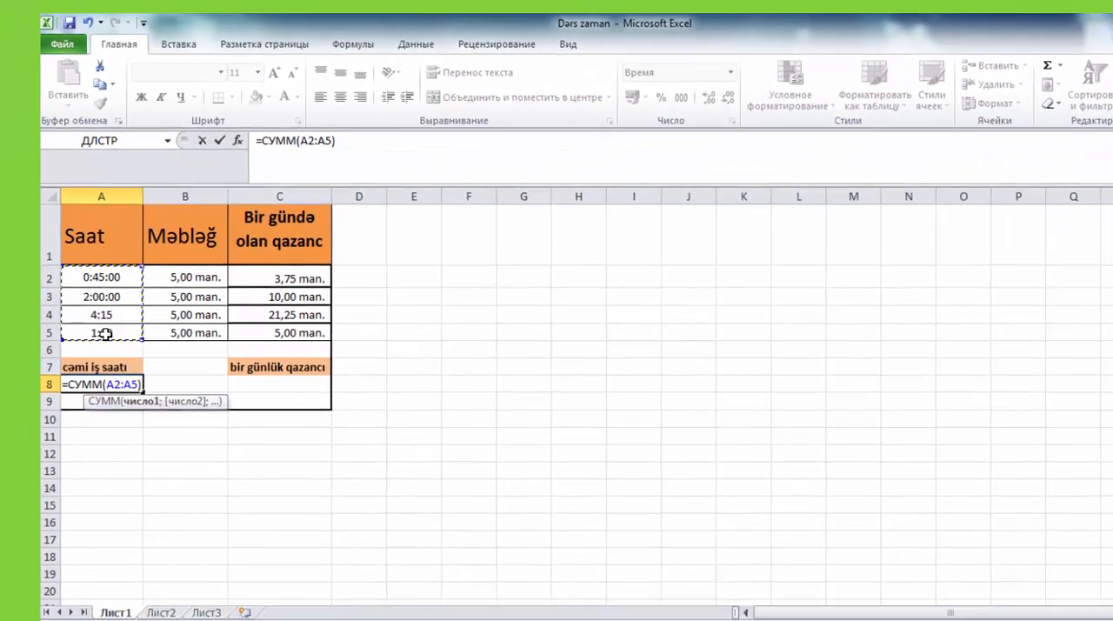
pyautogui.press('Return')
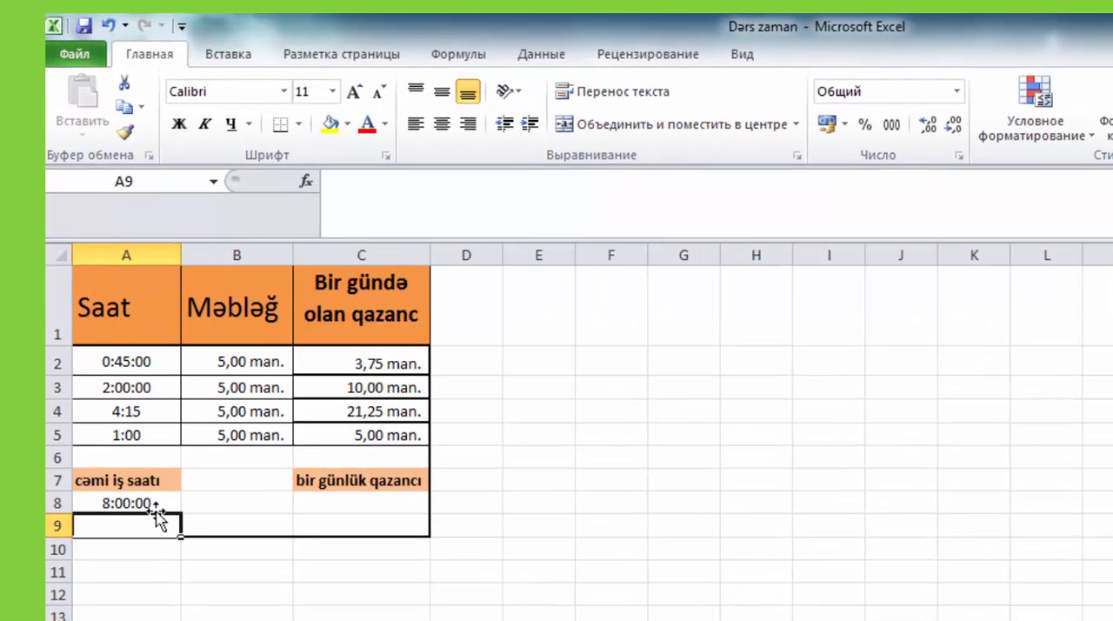
pyautogui.click(148, 503)
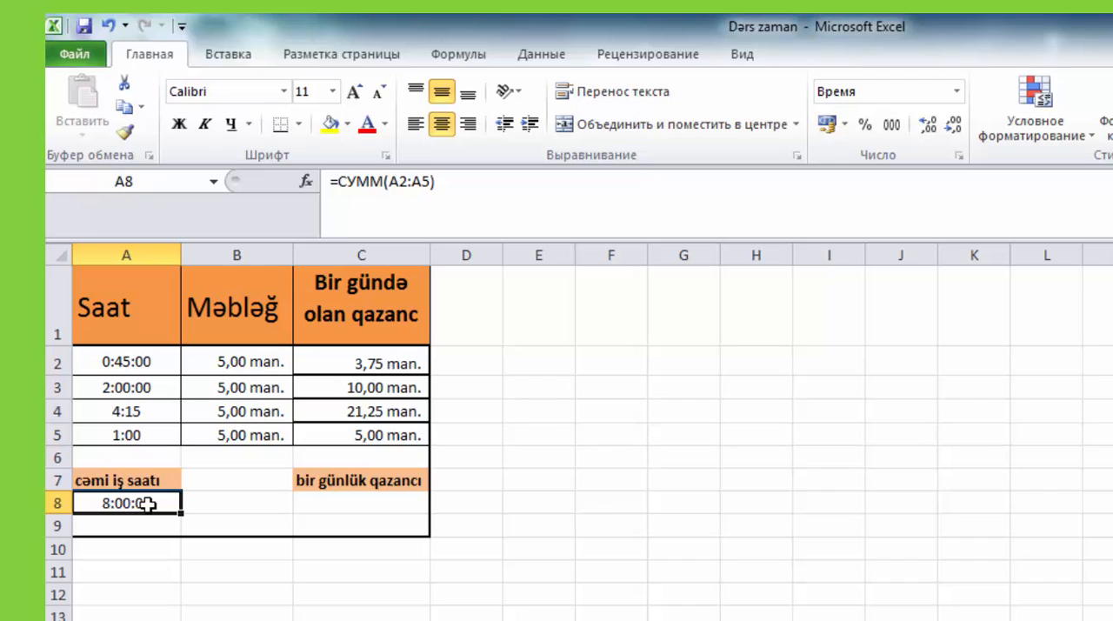
# - Total the daily earnings in cell C8 with AutoSum over C2:C7, and review both totals in row 8
pyautogui.click(360, 507)
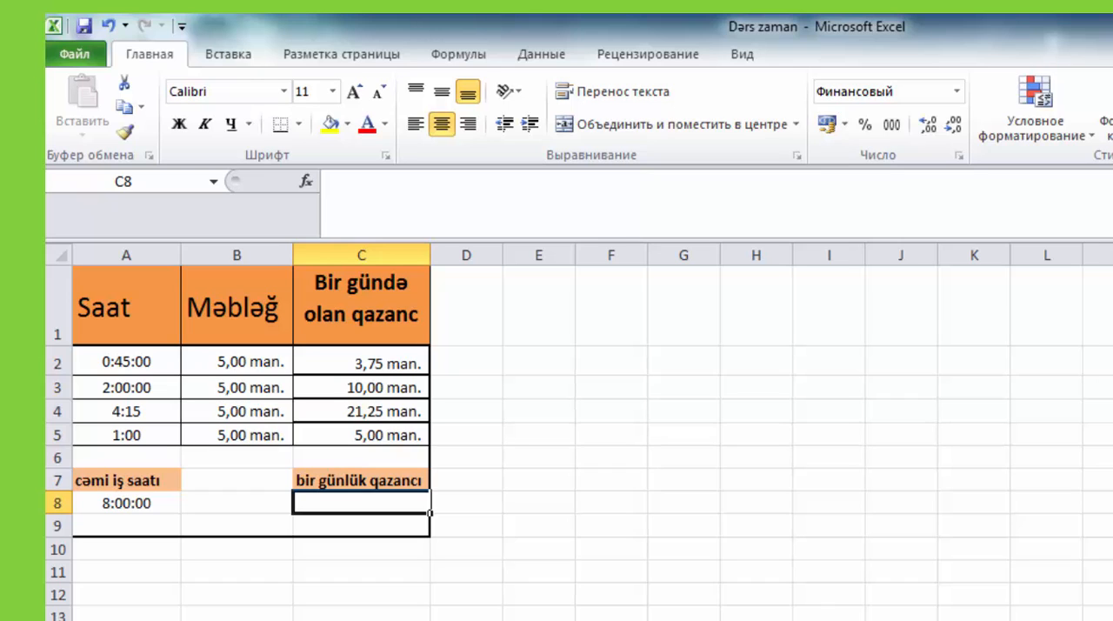
pyautogui.hotkey('alt', '=')
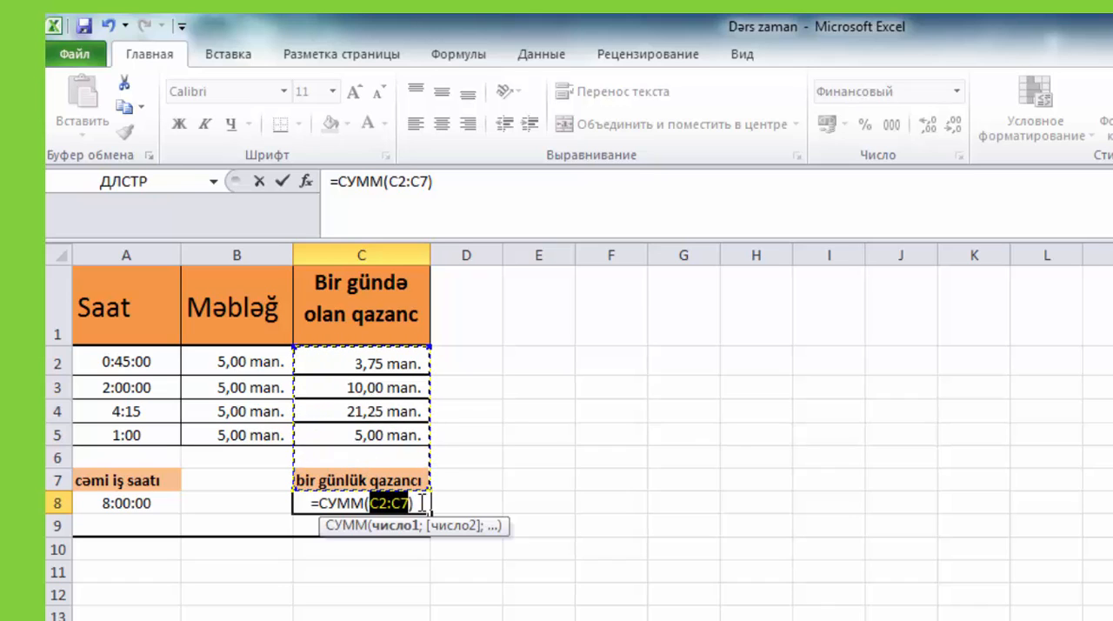
pyautogui.press('Return')
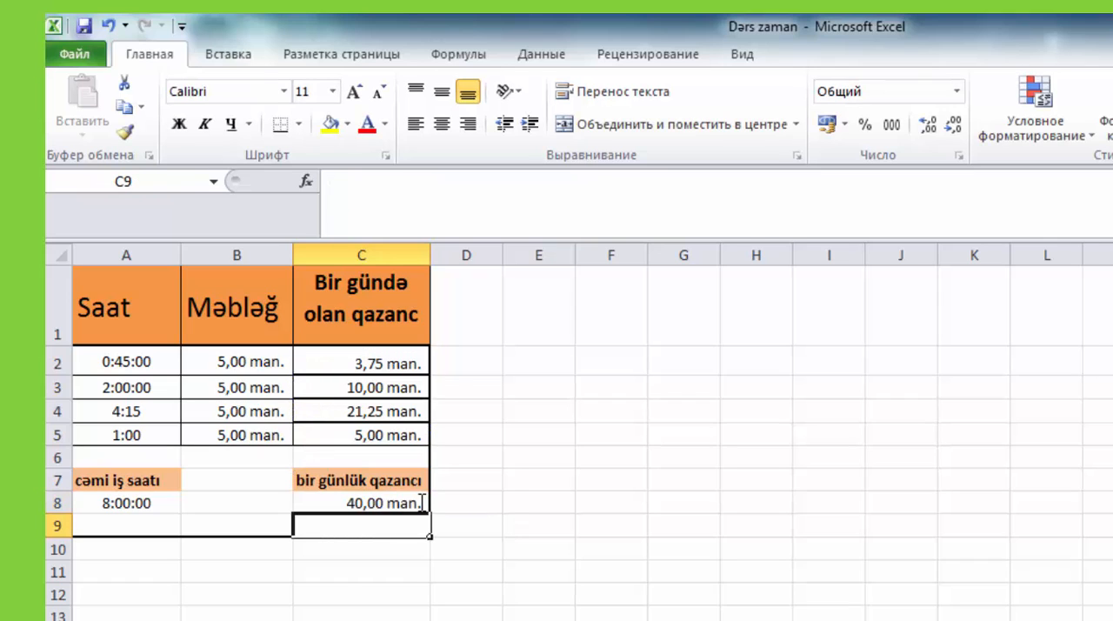
pyautogui.click(396, 502)
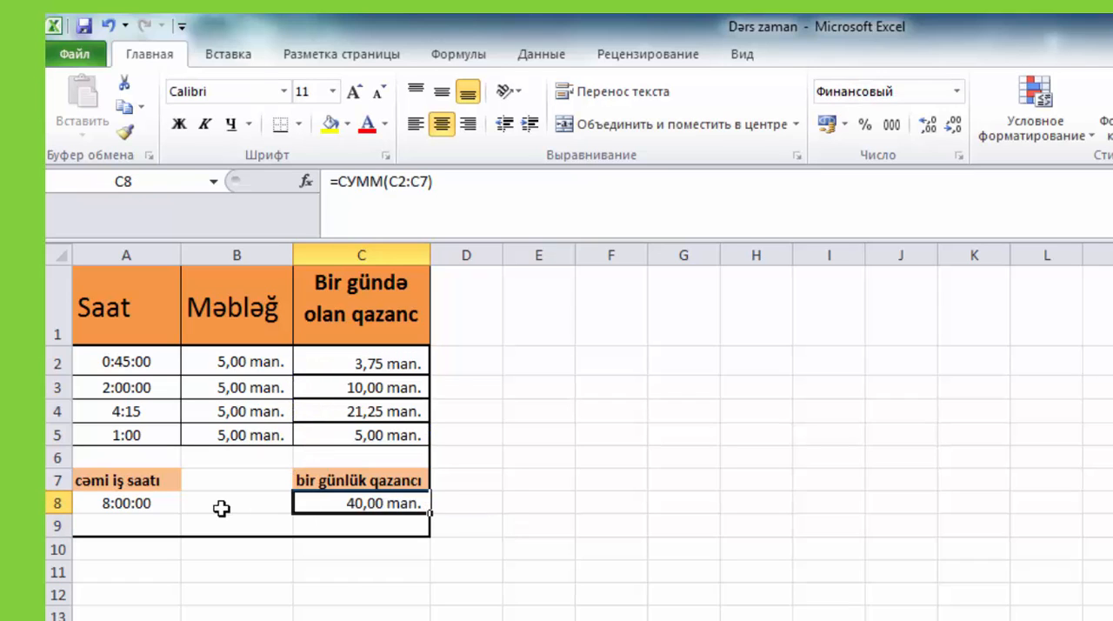
pyautogui.click(151, 502)
pyautogui.moveTo(151, 503); pyautogui.dragTo(437, 501)
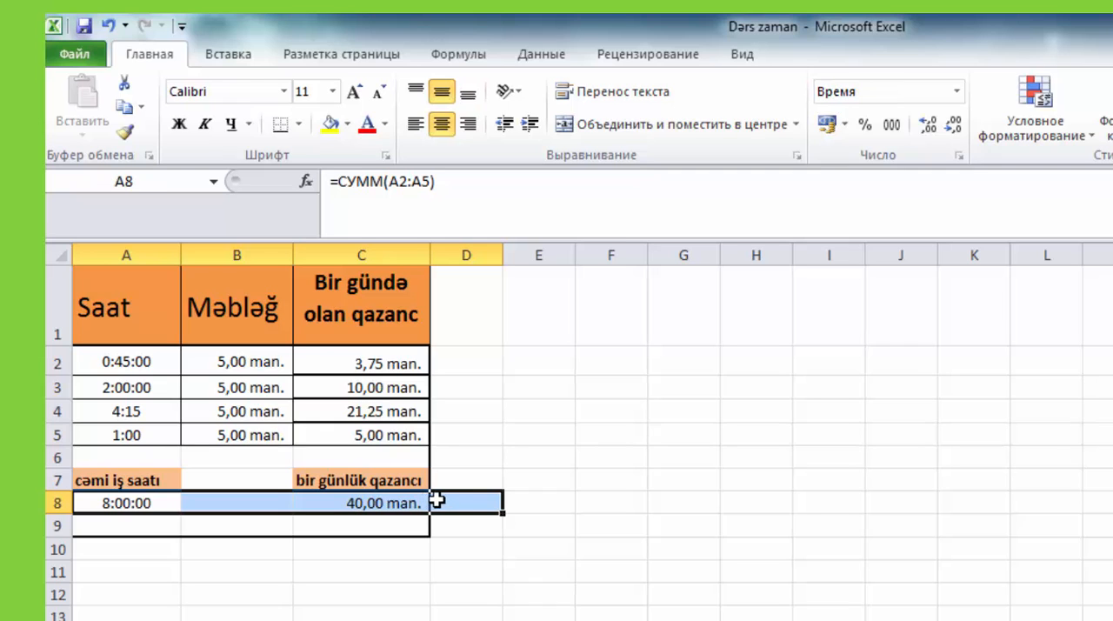
pyautogui.click(448, 481)
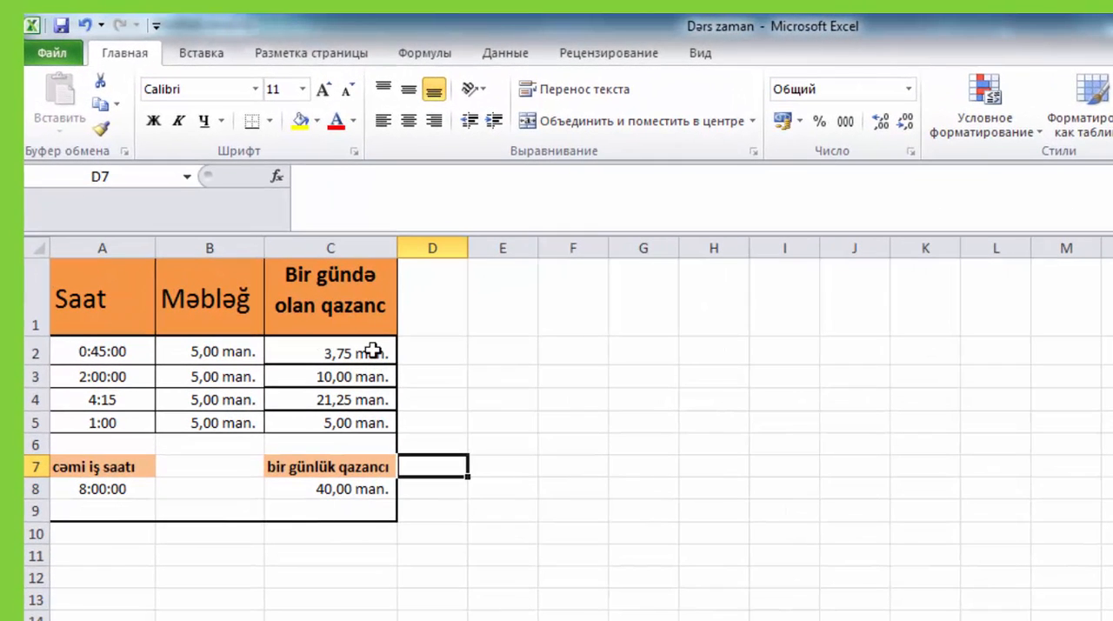
# - Format C2 as Финансовый (Accounting) with the р. русский currency symbol and fill the cell down through C5
pyautogui.click(372, 350)
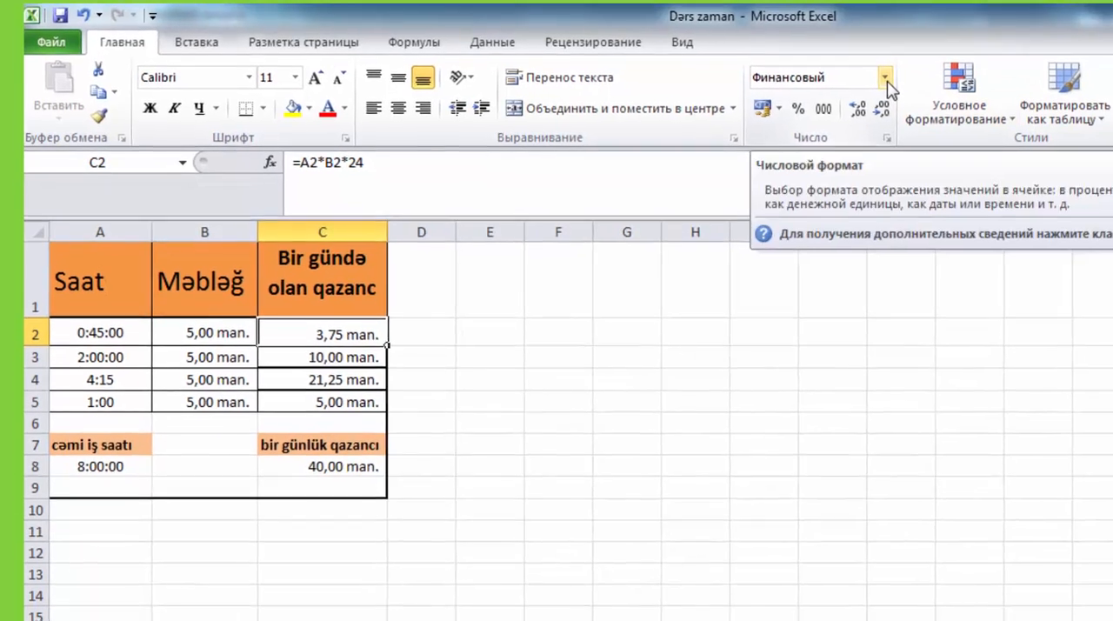
pyautogui.click(906, 90)
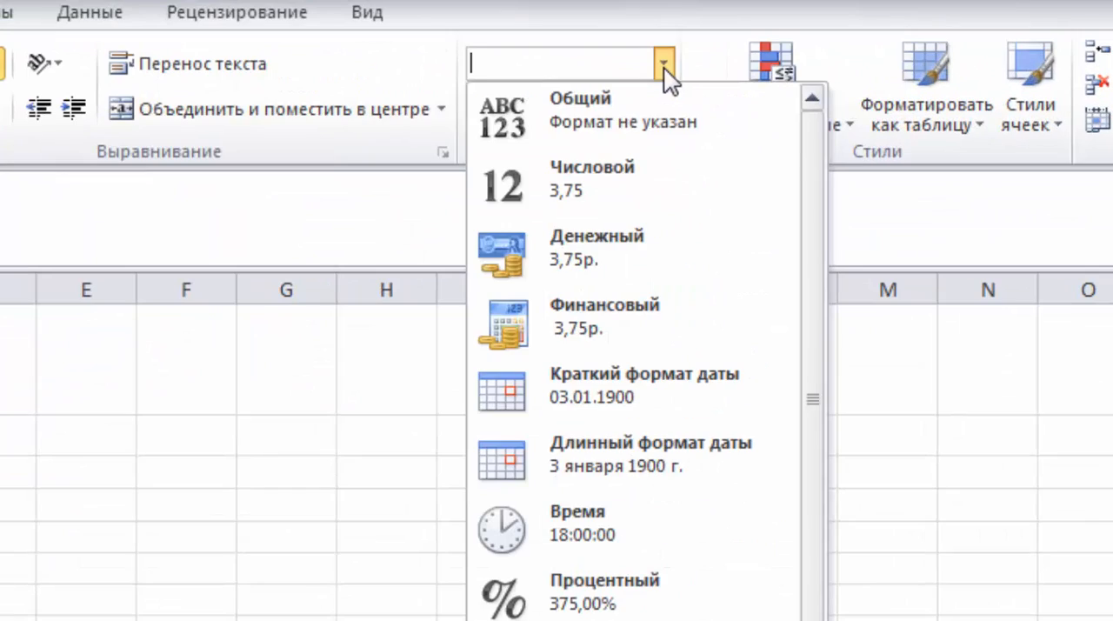
pyautogui.click(579, 306)
pyautogui.click(511, 111)
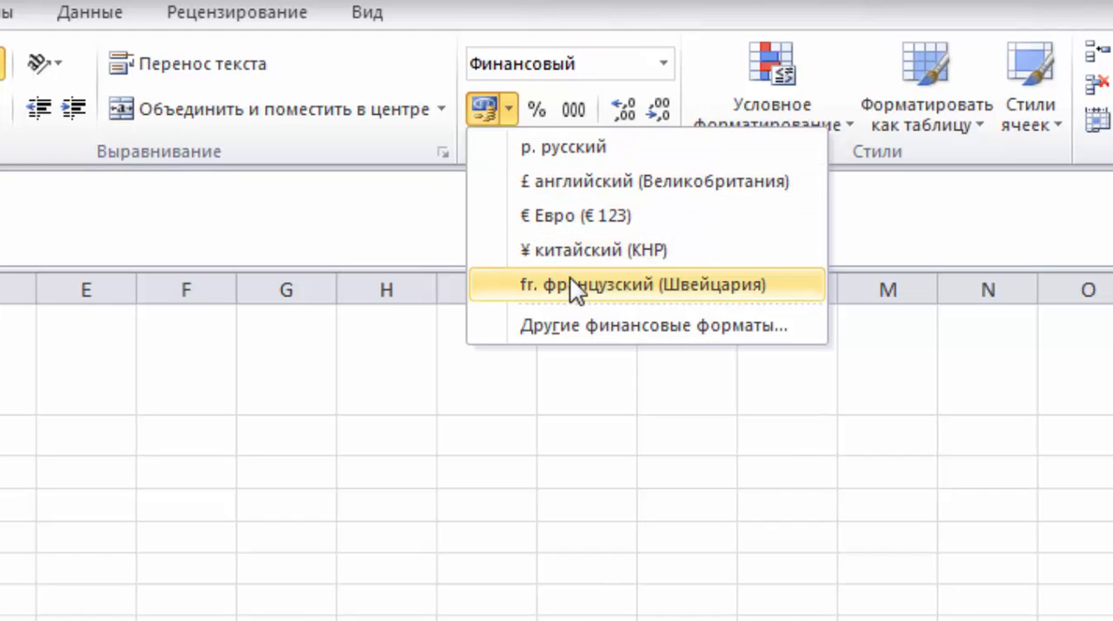
pyautogui.click(569, 155)
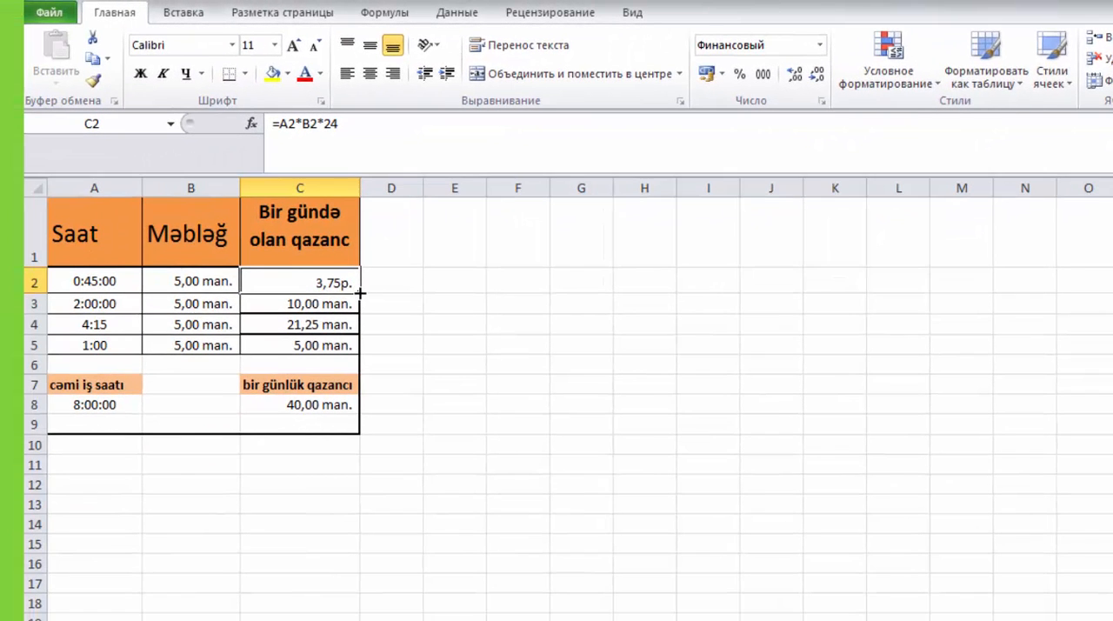
pyautogui.moveTo(359, 293); pyautogui.dragTo(358, 356)
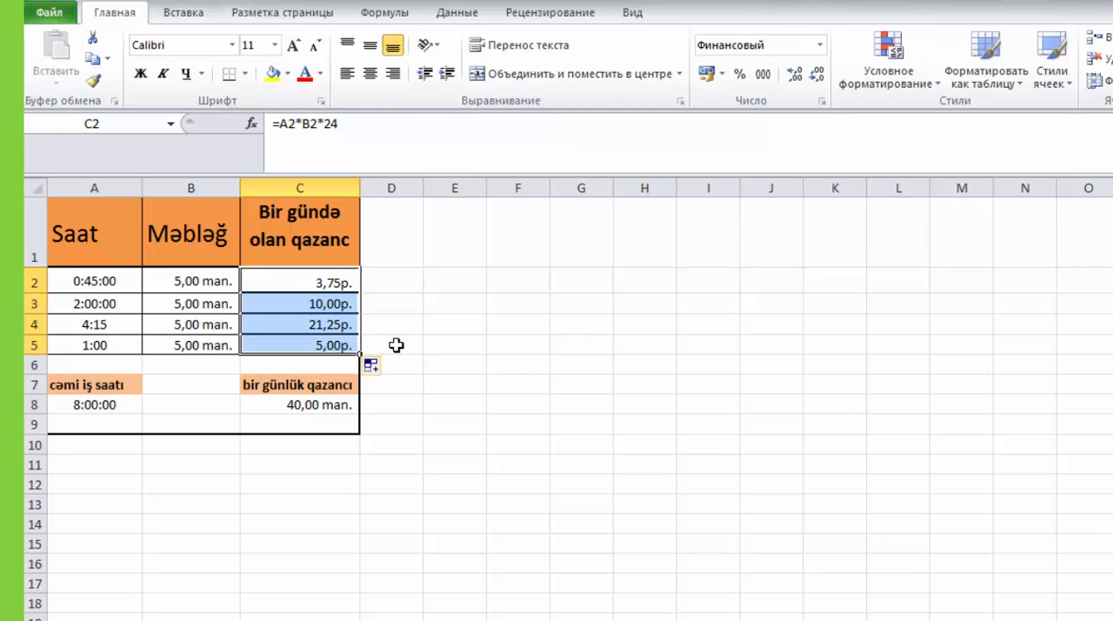
# - Apply the Финансовый (Accounting) format with the currency symbol Rs. английский (Индия) to the empty cell D5
pyautogui.click(396, 346)
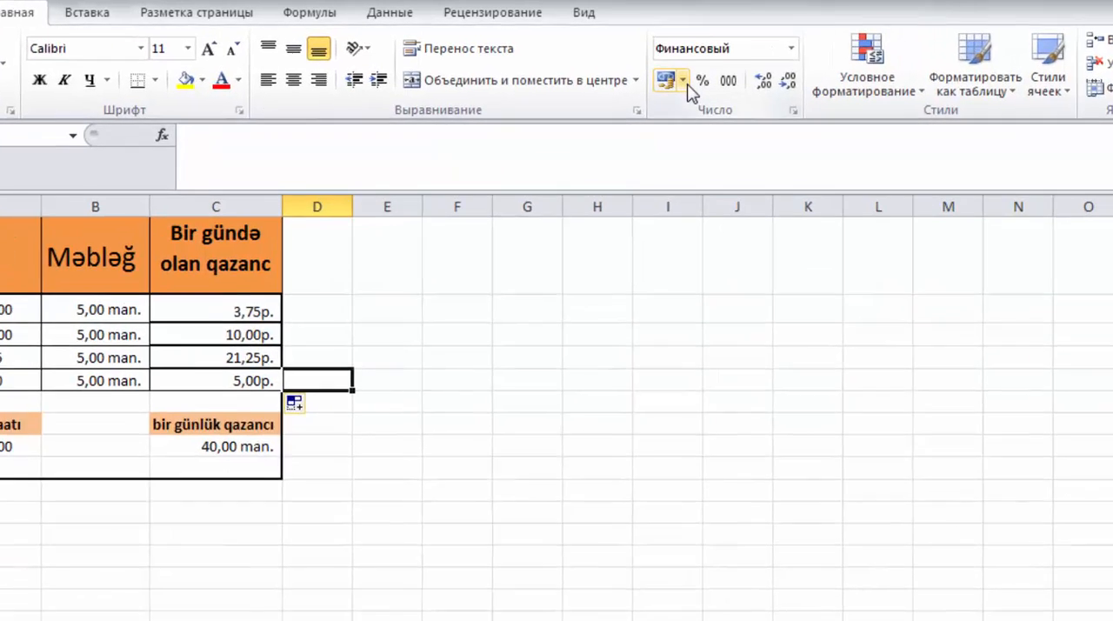
pyautogui.click(684, 81)
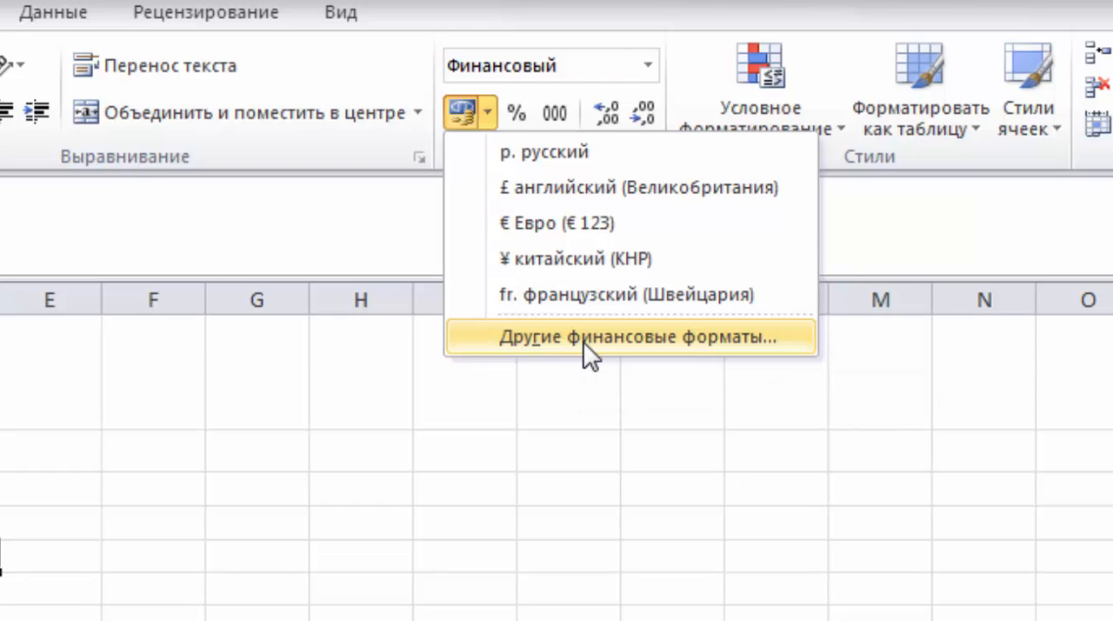
pyautogui.click(587, 339)
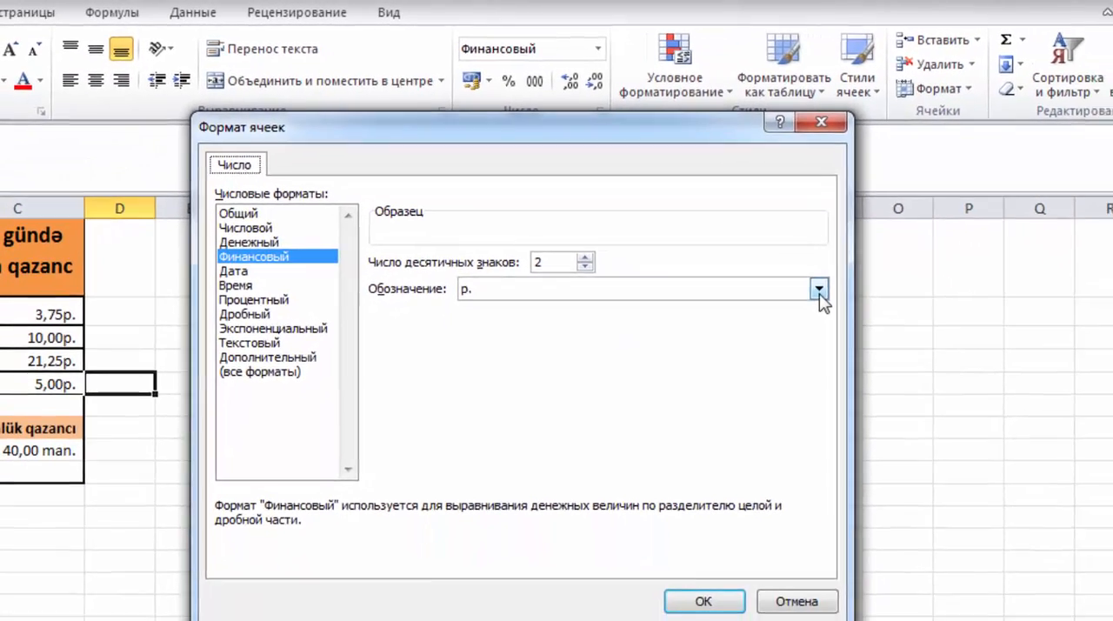
pyautogui.click(850, 300)
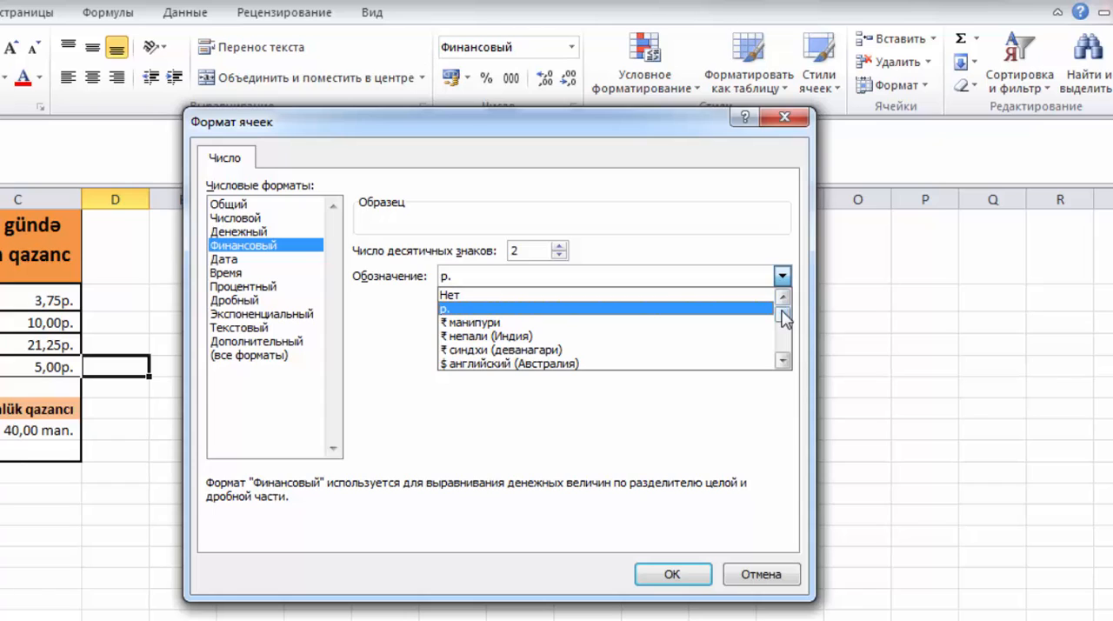
pyautogui.moveTo(783, 317); pyautogui.dragTo(785, 327)
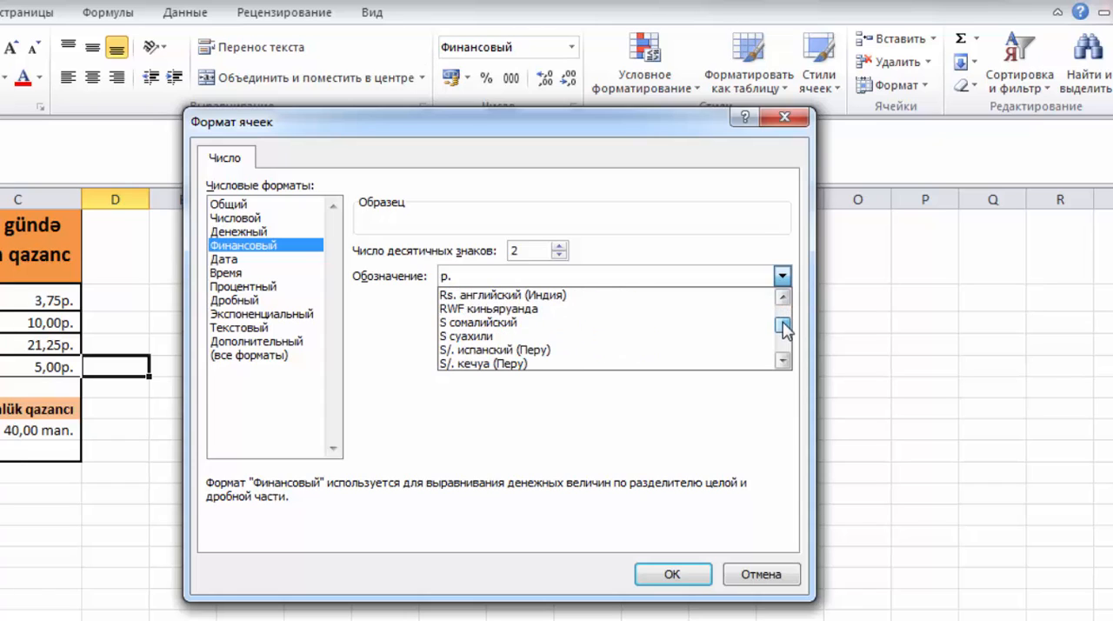
pyautogui.click(576, 300)
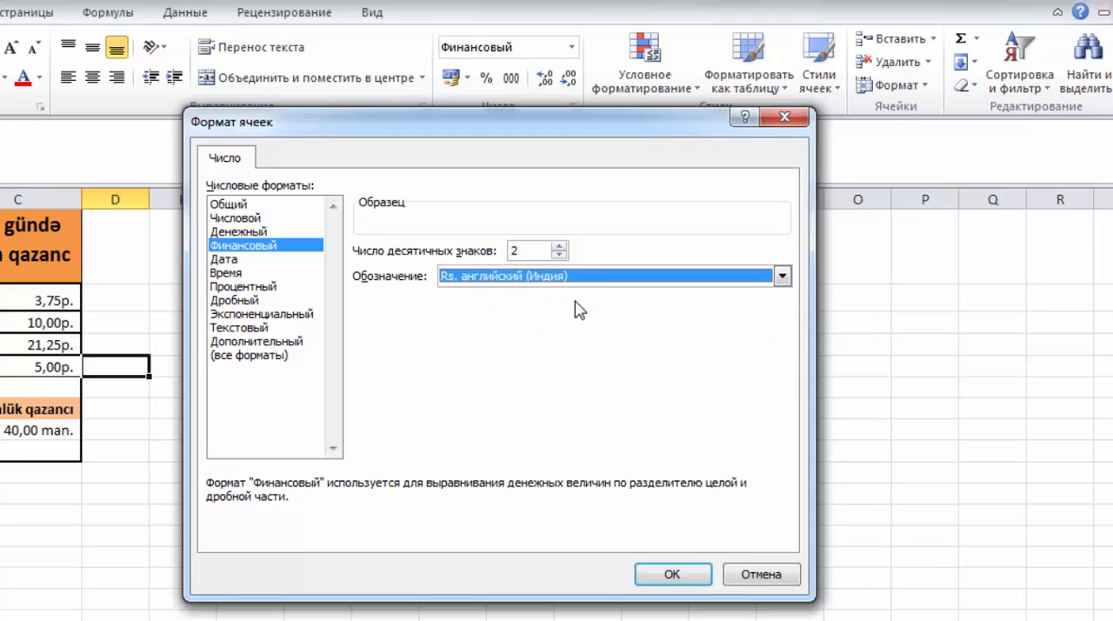
pyautogui.click(666, 579)
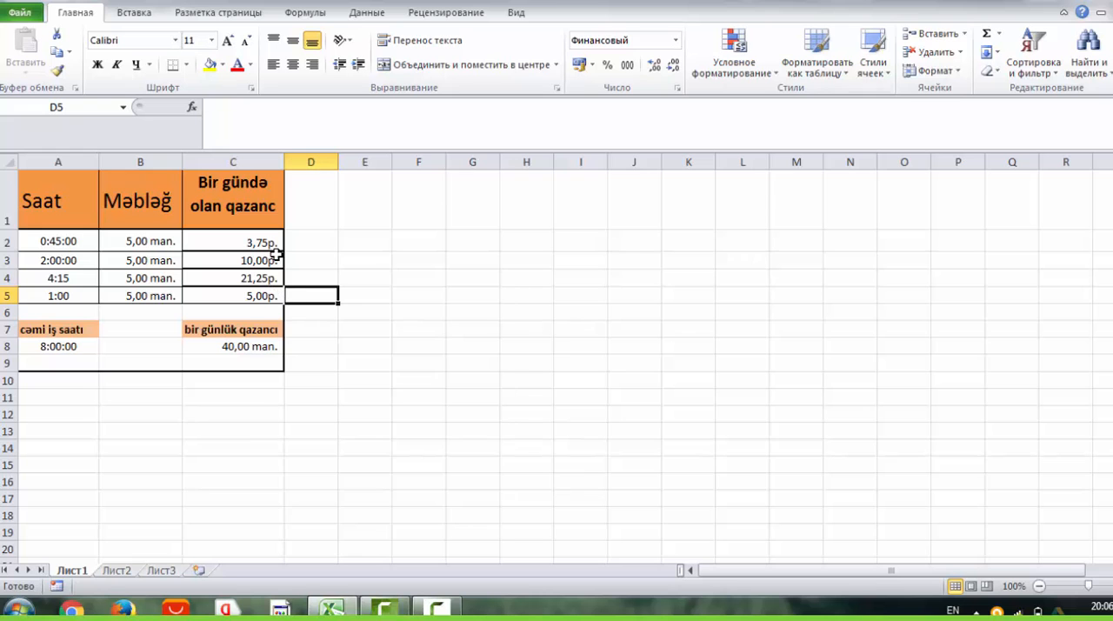
pyautogui.click(272, 244)
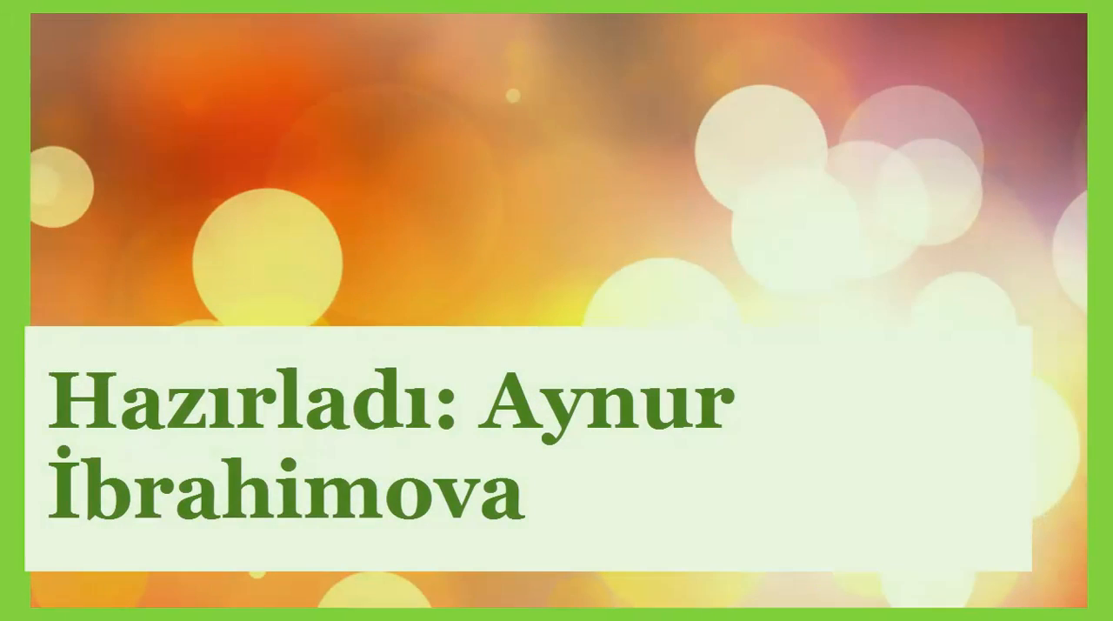